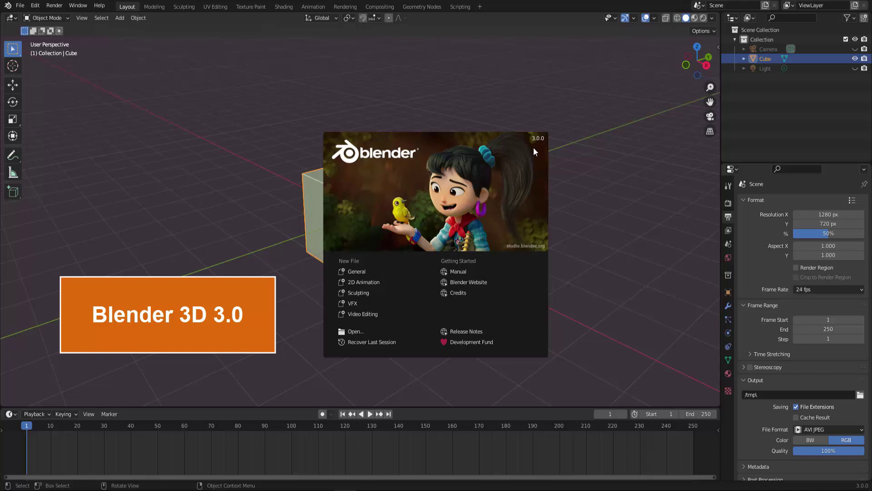
Close the splash screen to reveal the default cube in the 3D viewport.
left_click(573, 226)
Shrink the cube to about 0.36 scale and raise it high above the grid.
scroll(458, 266, "down", 1)
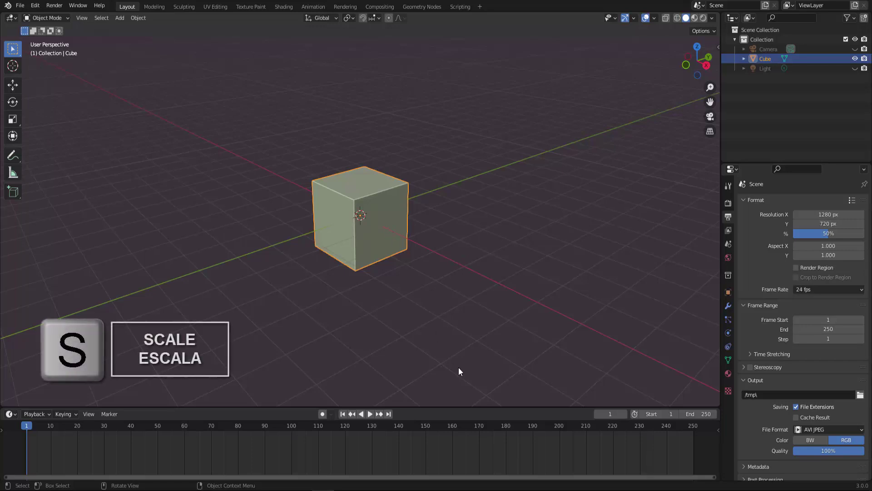
key("s")
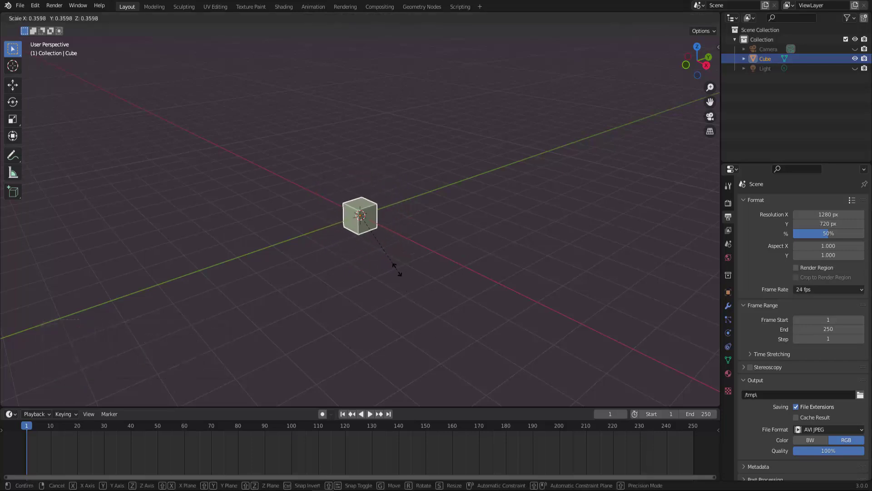
left_click(399, 269)
left_click(12, 84)
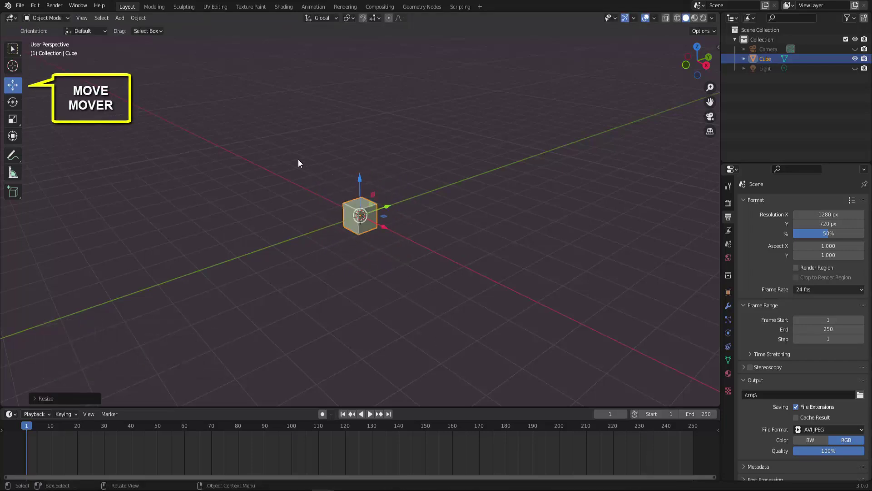
left_click_drag(360, 185, 375, 38)
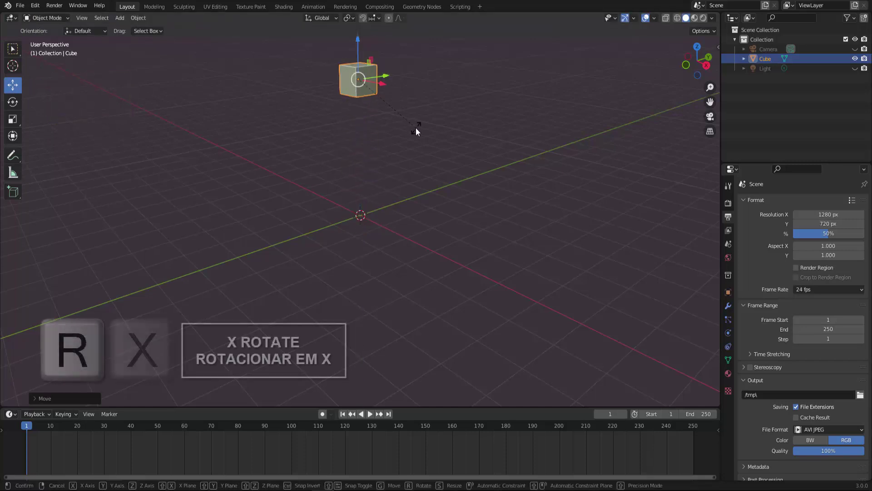
Tilt the cube around the X axis and apply its rotation and scale.
key("r")
key("x")
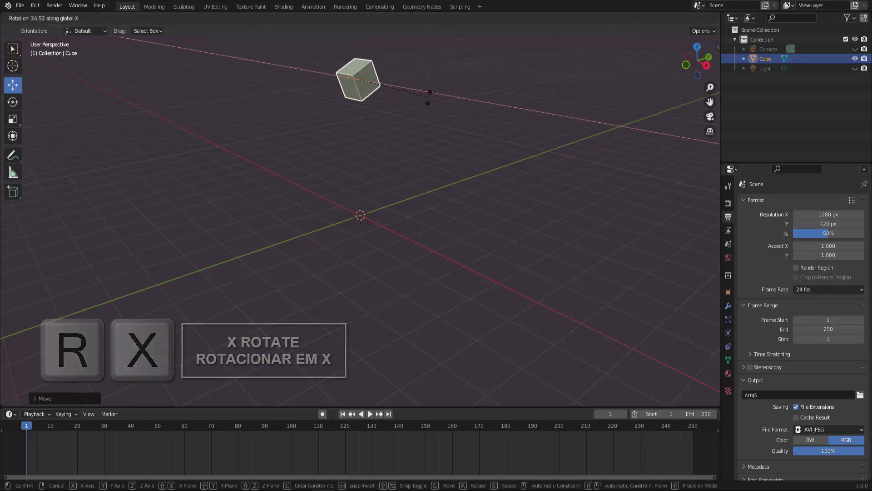
left_click(429, 94)
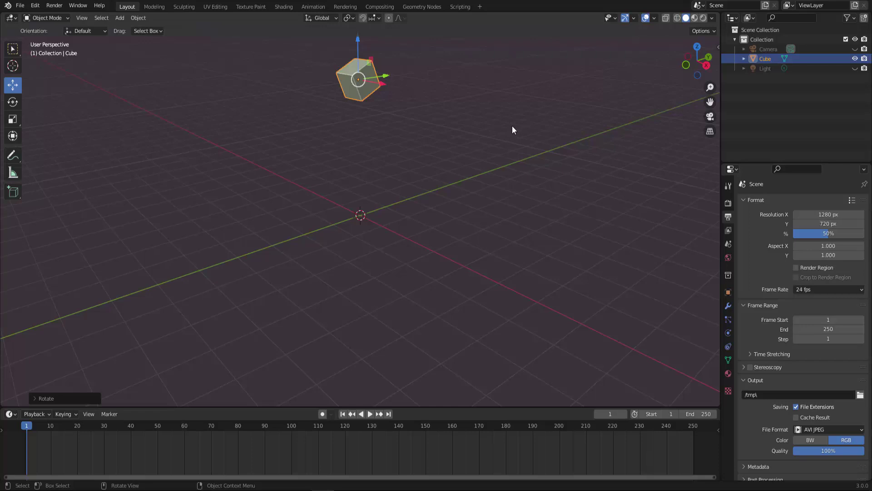
key("ctrl+a")
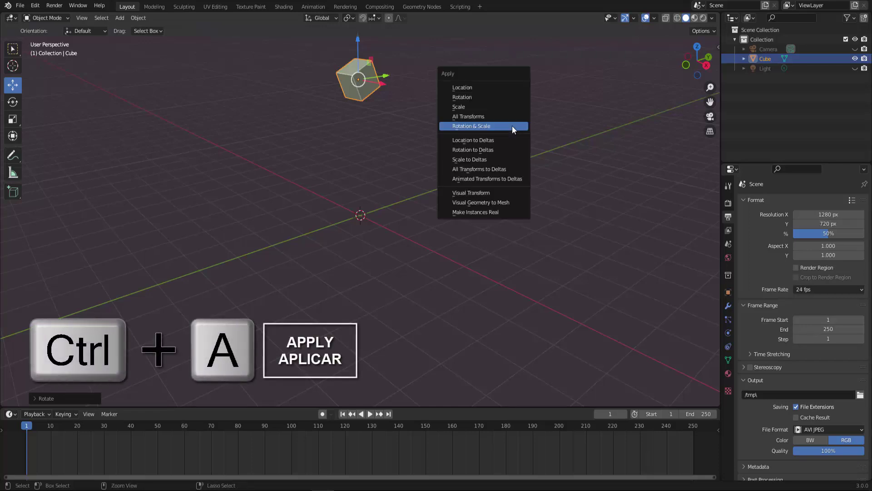
left_click(512, 126)
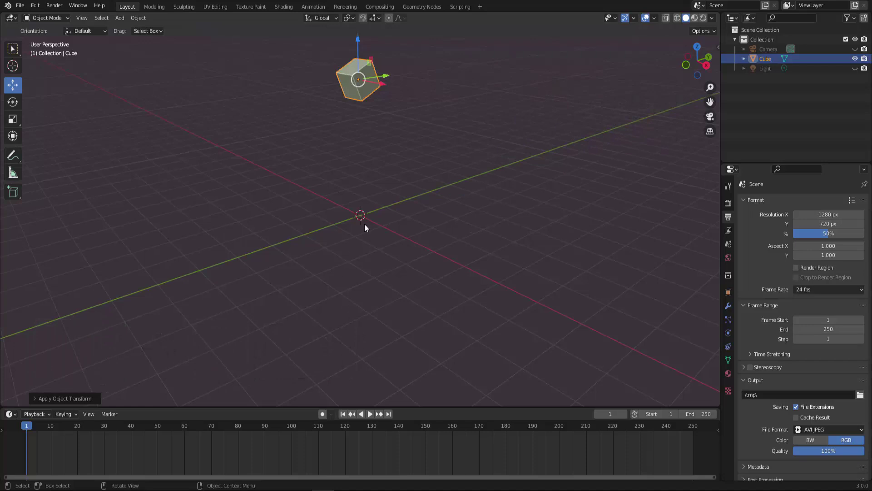
left_click(121, 20)
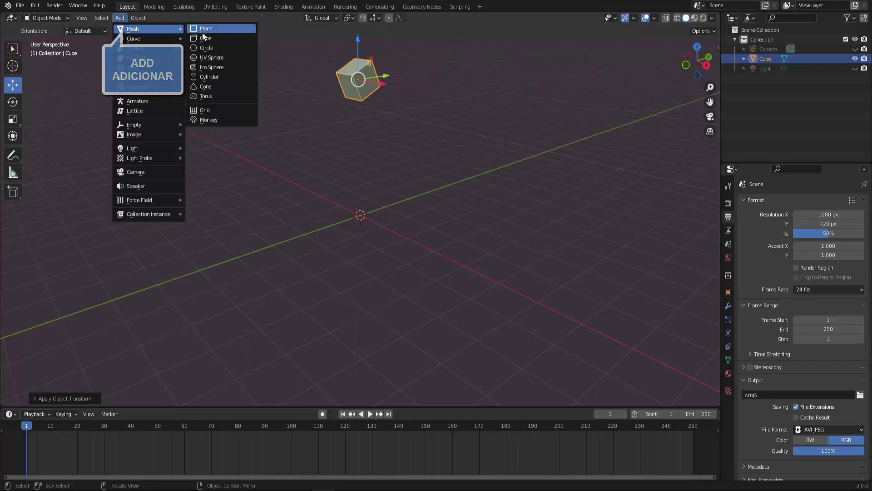
Add a plane and scale it up about 2.75 times as a floor.
left_click(213, 31)
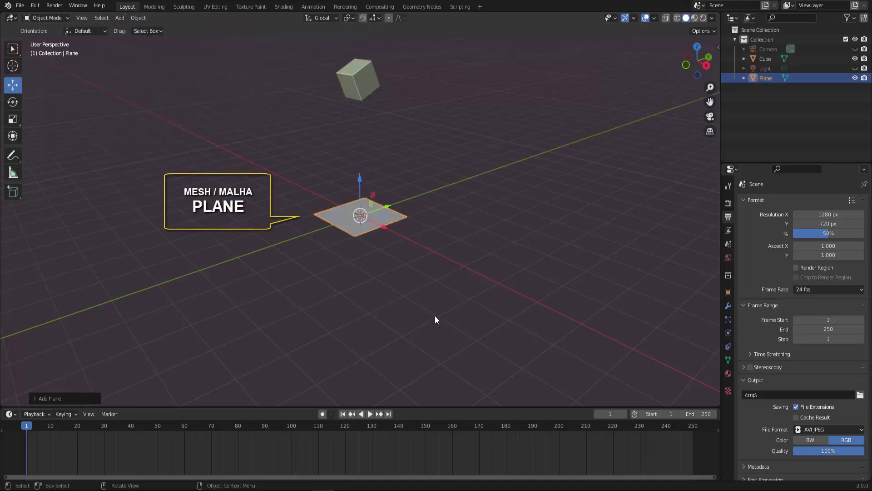
key("s")
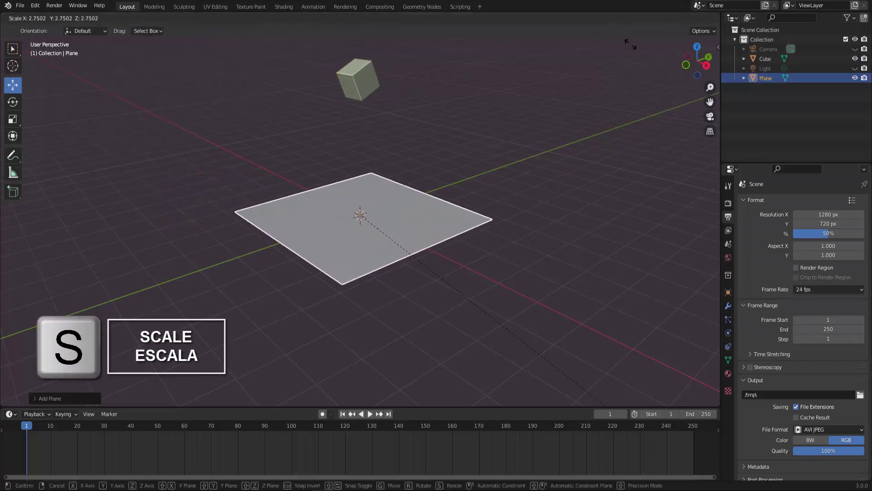
left_click(647, 55)
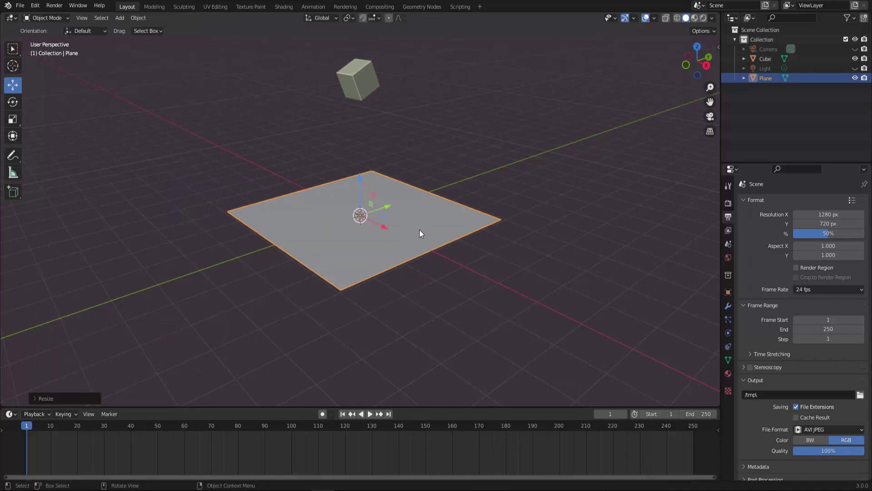
Play the animation, then stop and rewind to the first frame.
left_click(370, 414)
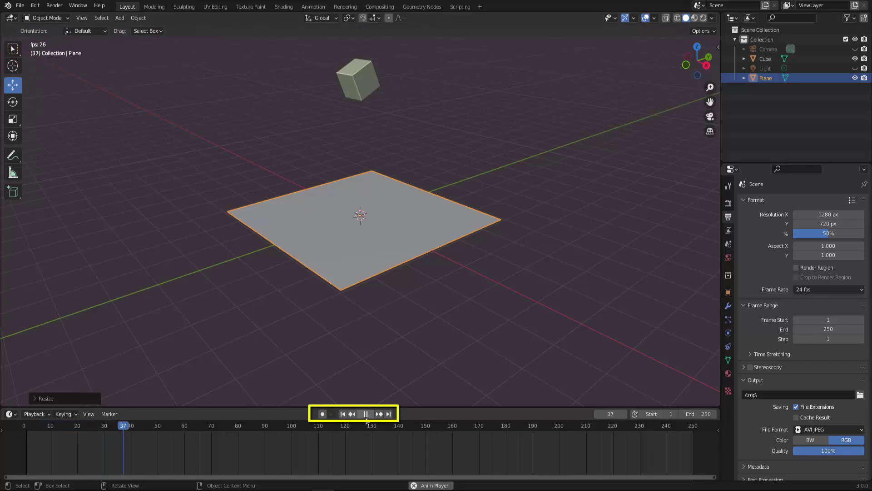
left_click(365, 414)
left_click(342, 414)
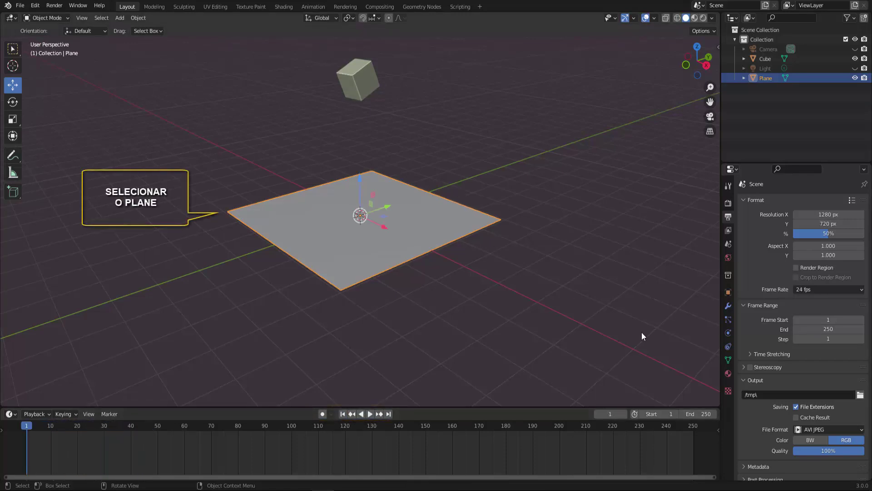
In the plane's Physics properties, add a Passive rigid body with the Mesh collision shape.
left_click(727, 333)
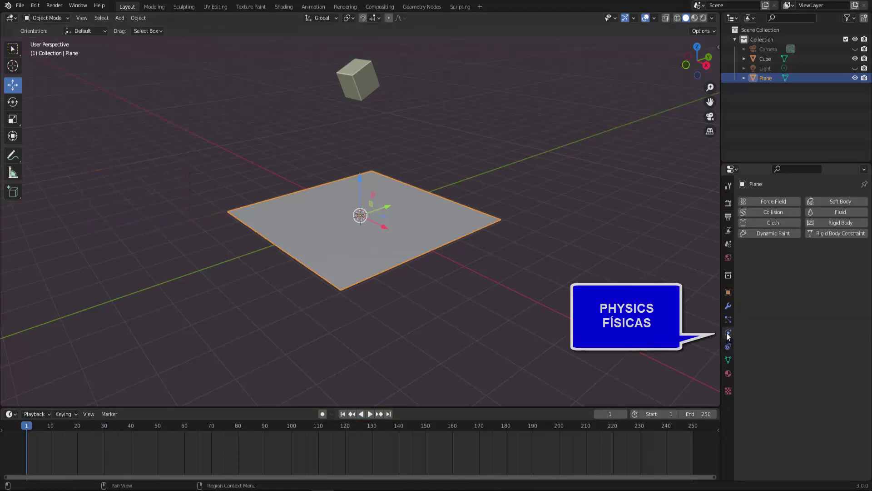
left_click(831, 220)
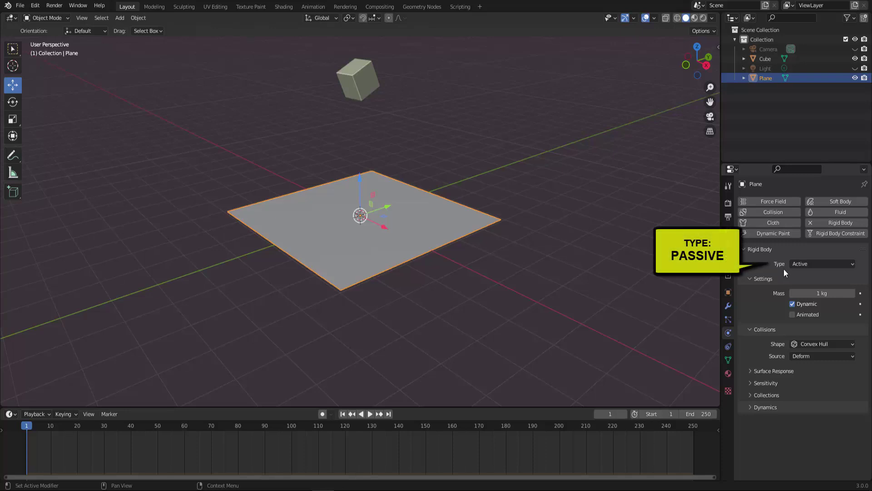
left_click(797, 263)
left_click(803, 282)
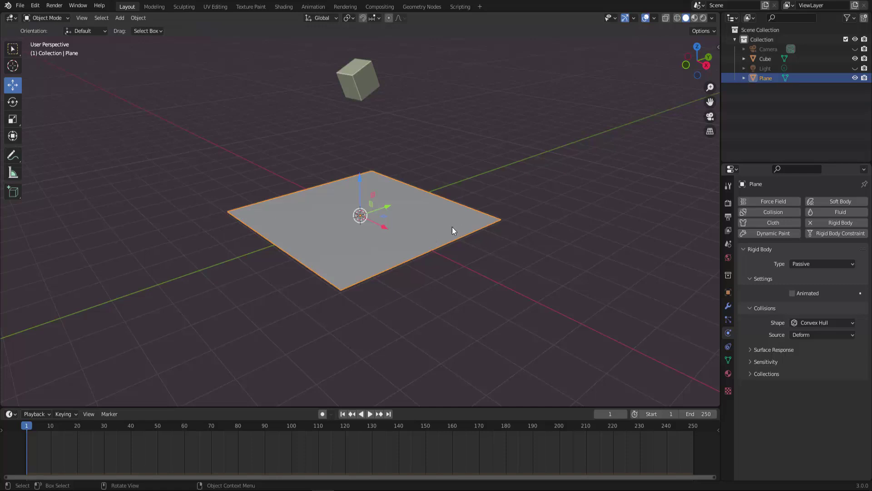
left_click(808, 323)
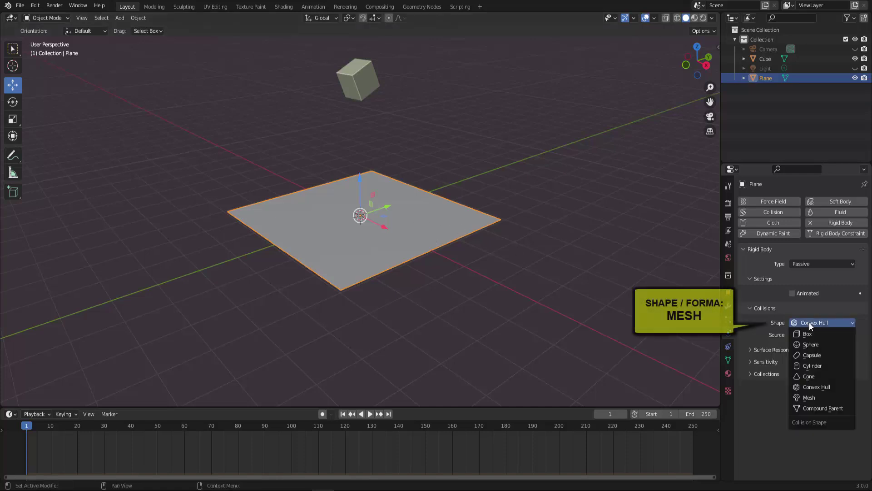
left_click(808, 397)
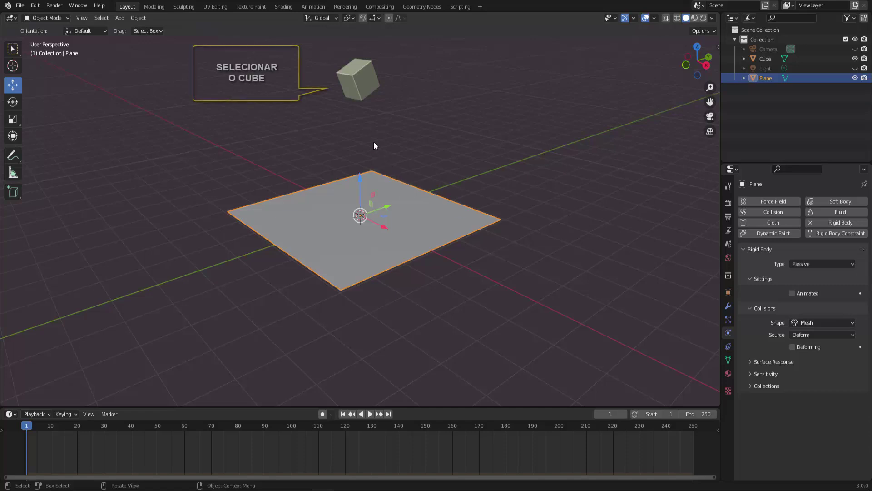
Select the cube, add a rigid body with Mesh collision shape, and play its fall.
left_click(364, 76)
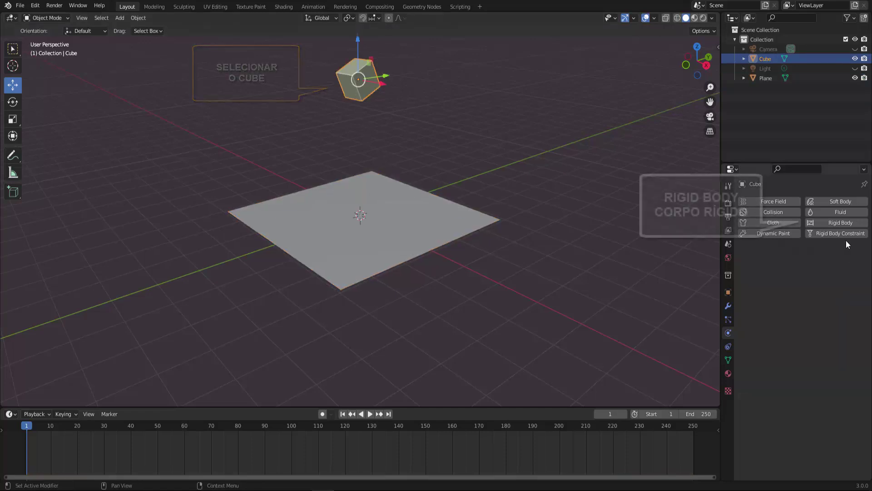
left_click(813, 222)
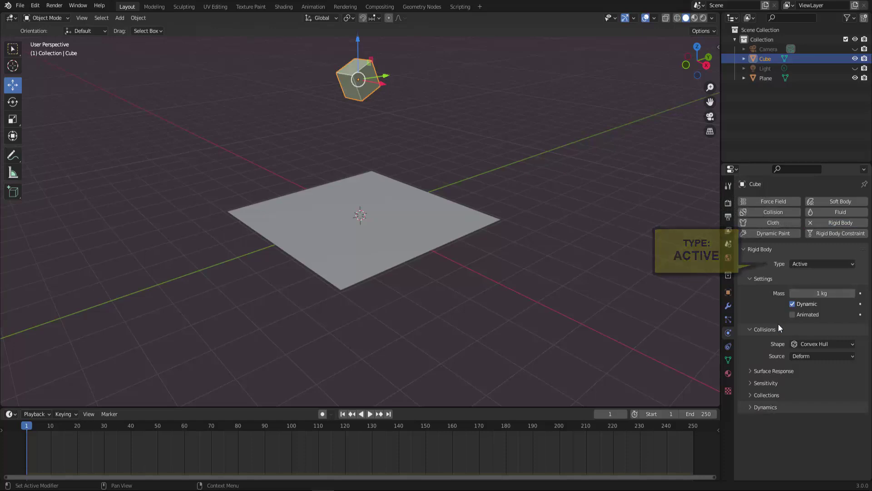
left_click(813, 344)
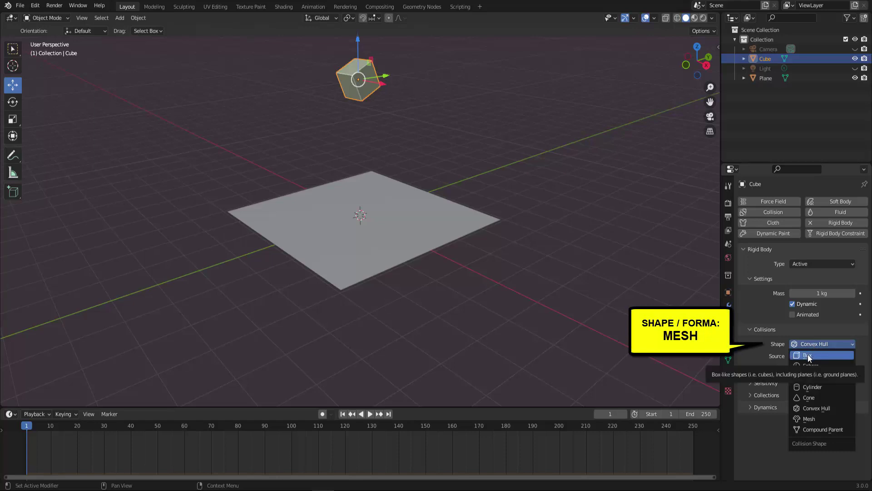
left_click(810, 419)
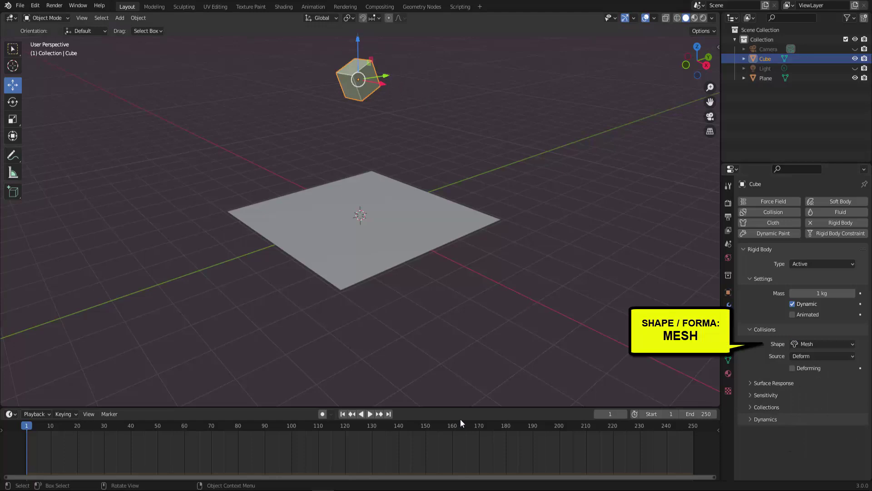
left_click(370, 413)
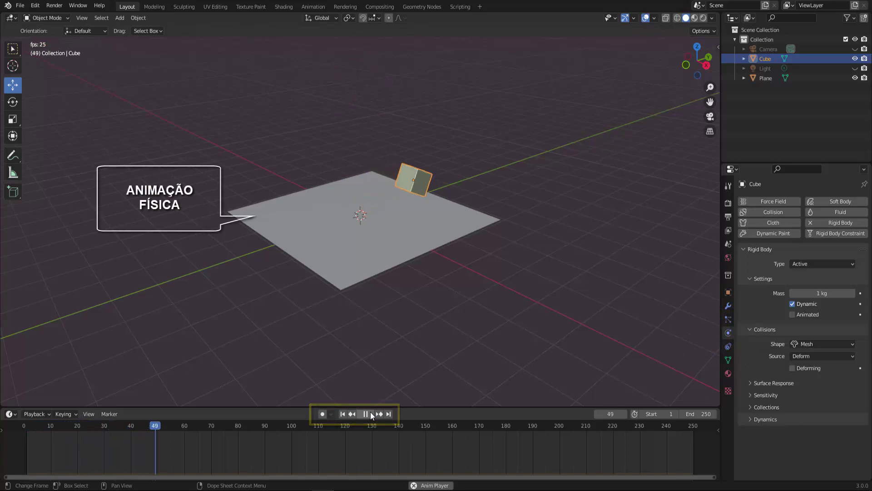
Stop at frame 96, replay the cube's fall from frame 1, then rewind to the start.
left_click(370, 413)
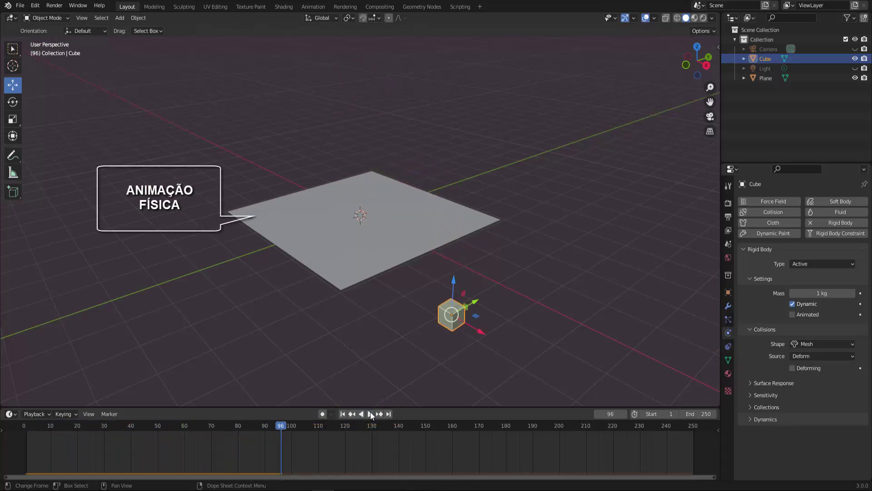
left_click(343, 413)
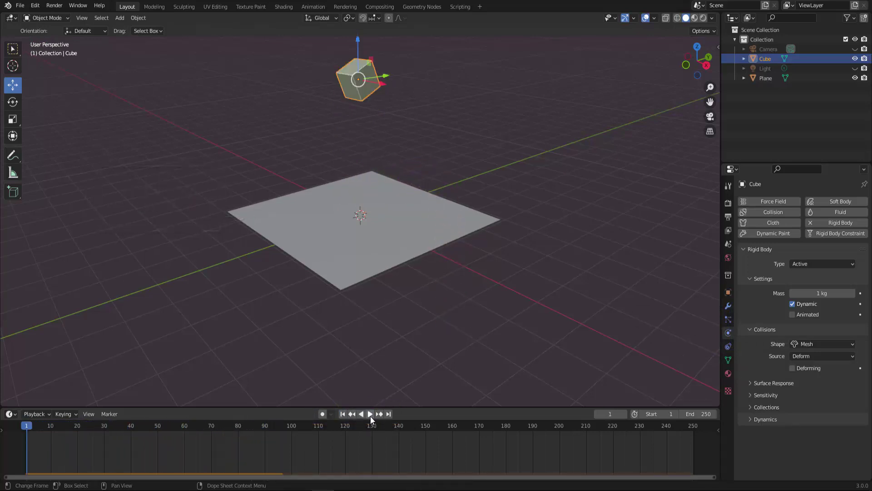
left_click(370, 414)
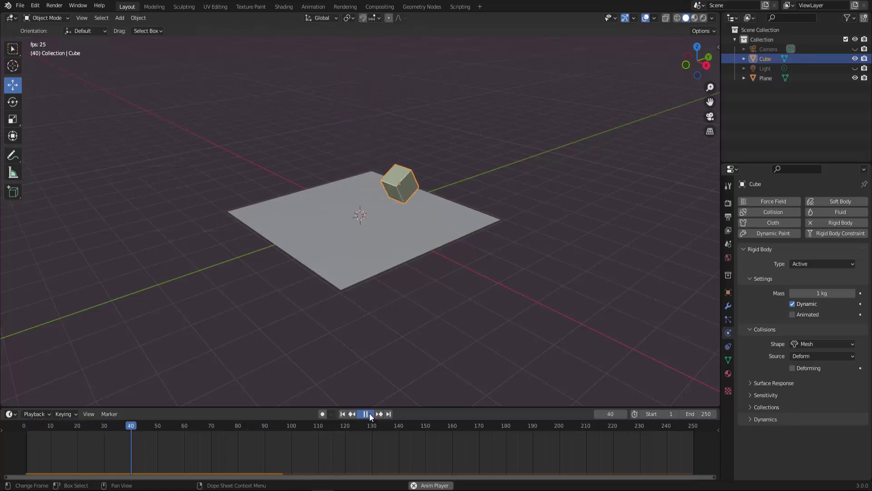
left_click(370, 413)
left_click(343, 413)
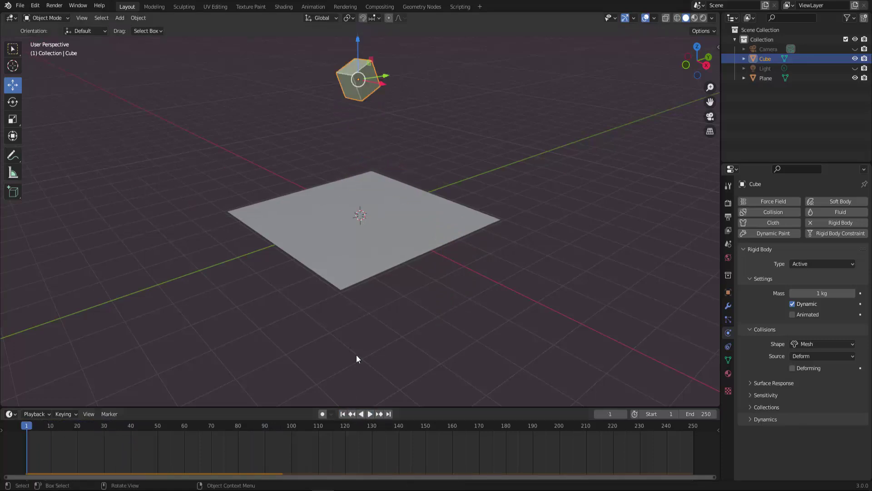
Select the plane and scale it up larger.
left_click(419, 243)
key("s")
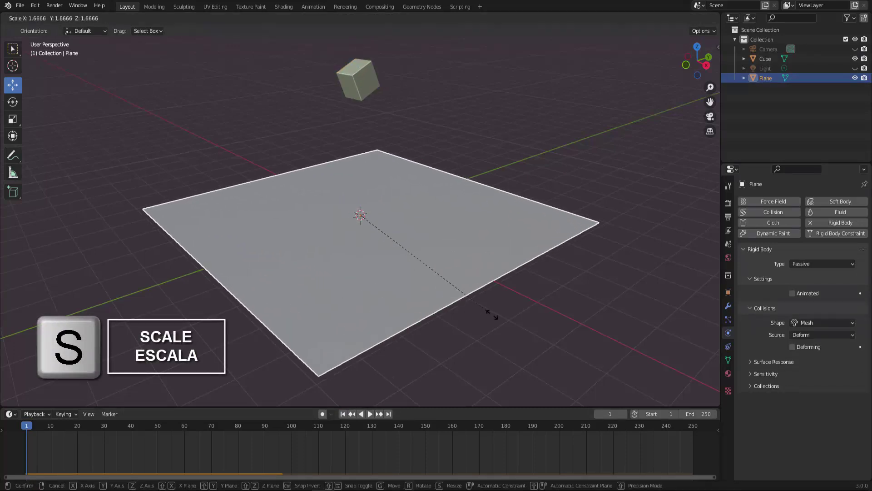
left_click(495, 316)
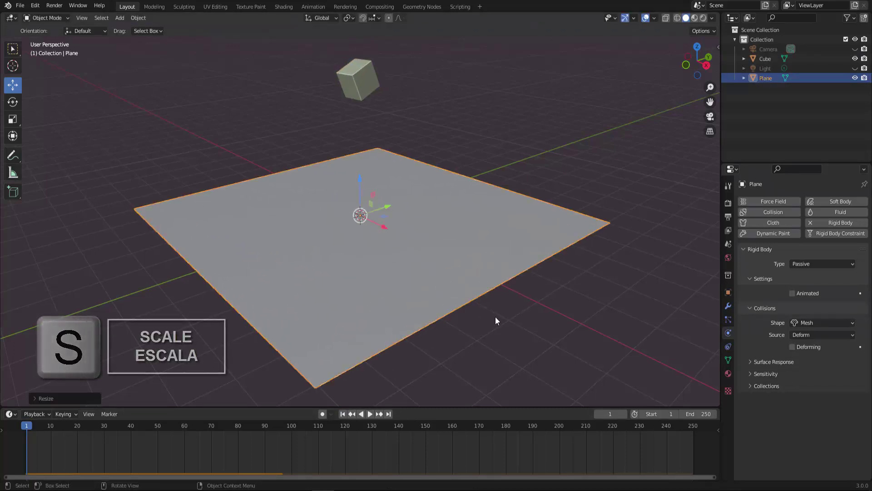
Replay the simulation on the enlarged plane, rewind to frame 1, and select the cube.
left_click(370, 414)
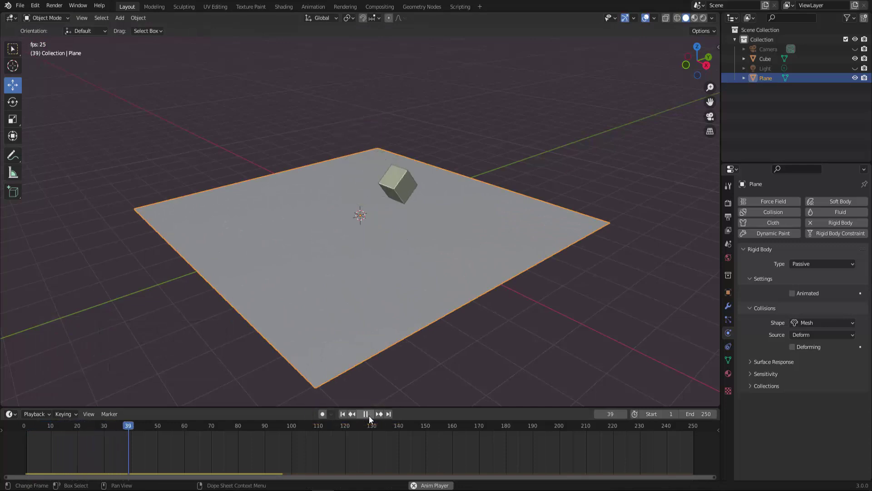
left_click(369, 415)
left_click(343, 414)
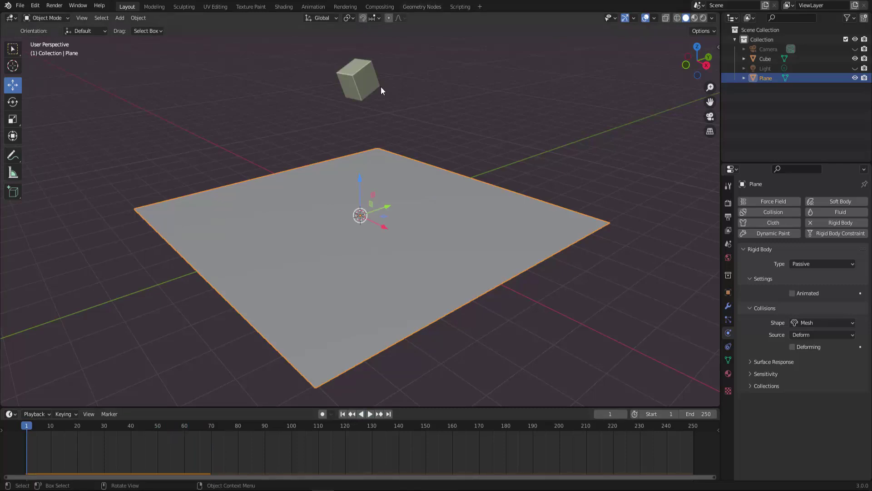
left_click(362, 77)
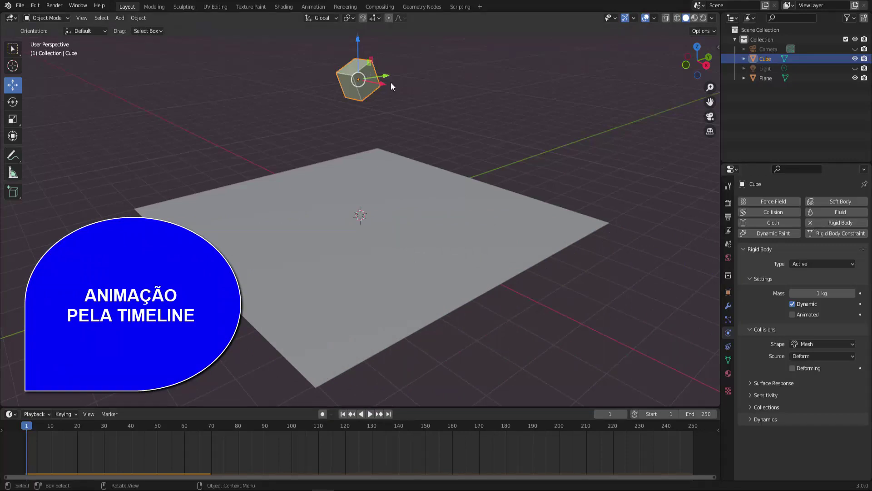
Remove the cube's rigid body and keyframe its location and rotation at frame 1.
left_click(813, 223)
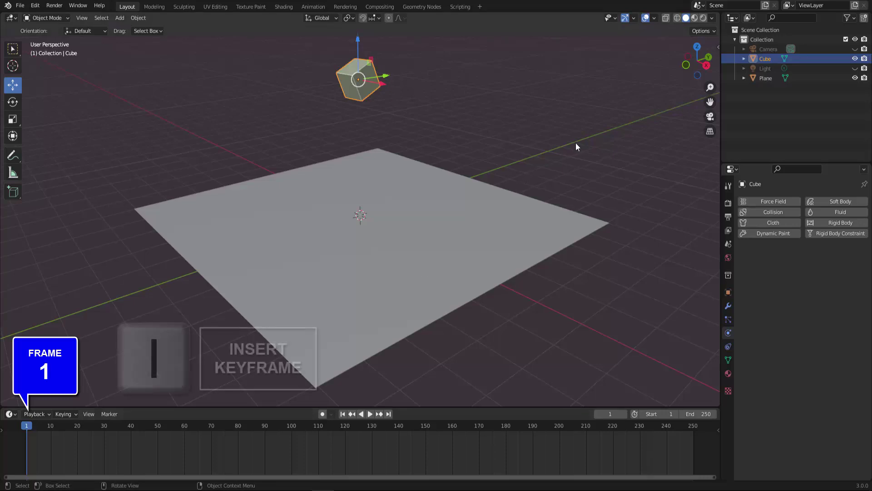
key("i")
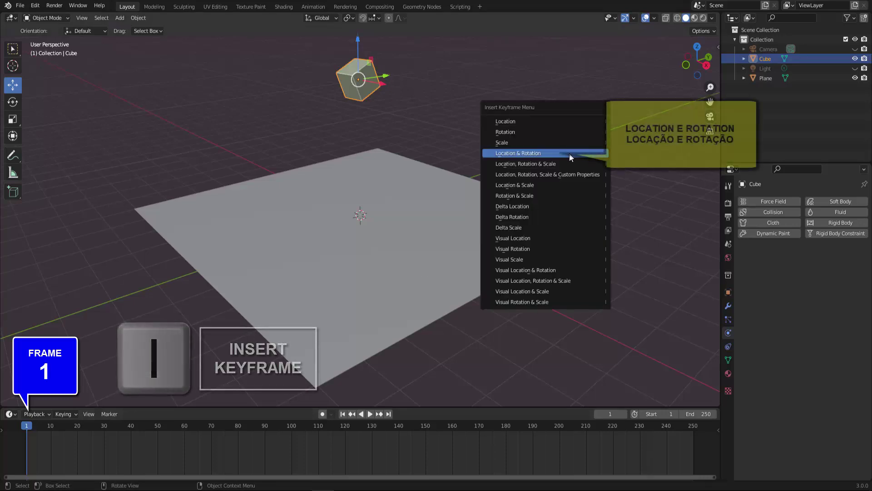
left_click(569, 154)
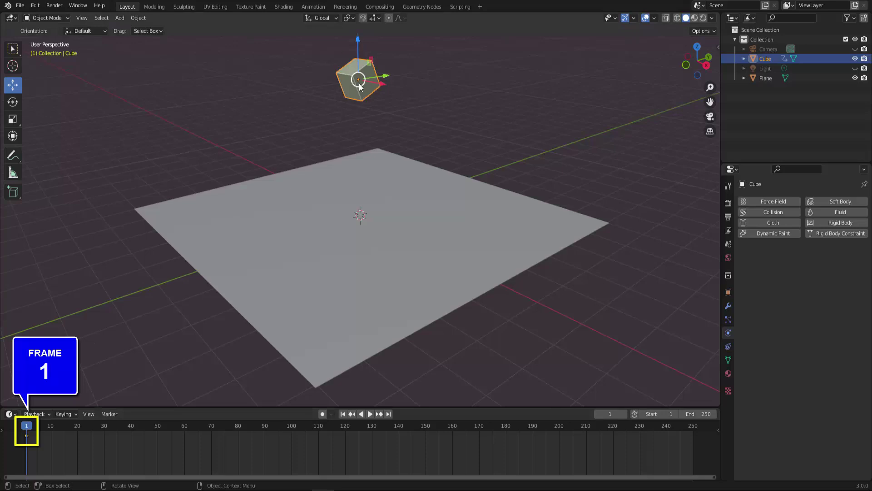
At frame 50, lower the cube onto the plane, rotate it about Z and Y, and keyframe it.
left_click(158, 431)
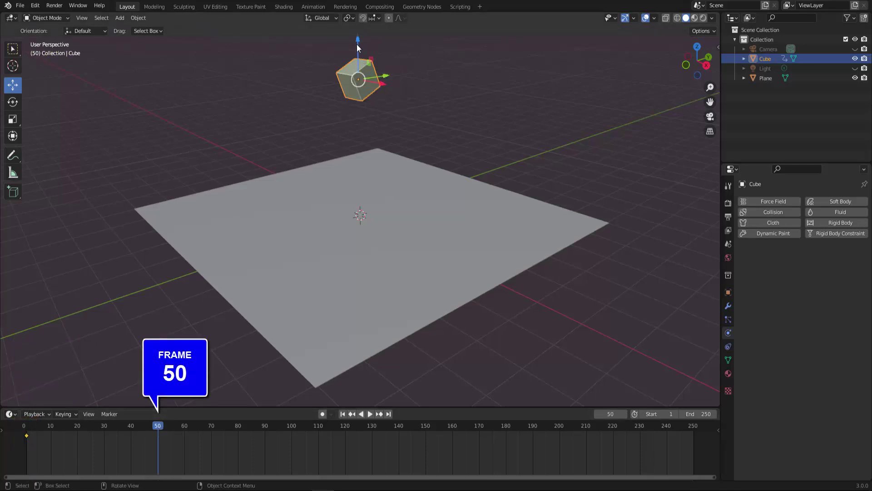
left_click_drag(357, 46, 360, 123)
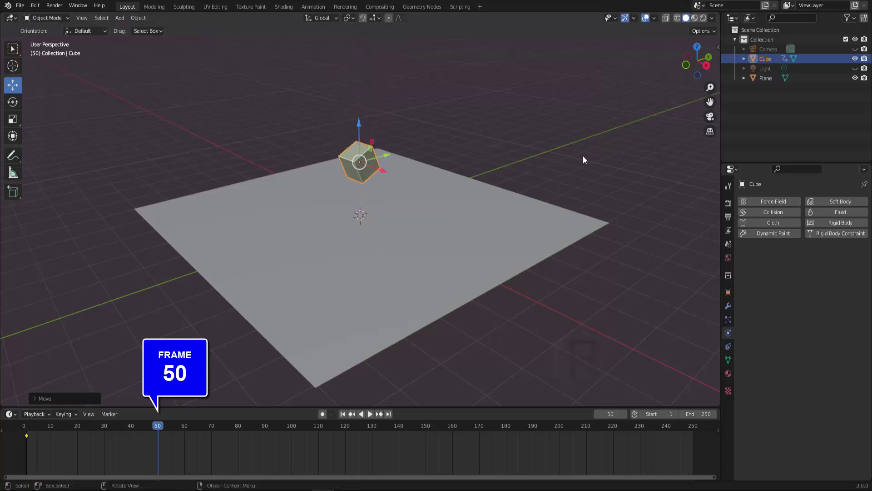
key("r")
key("z")
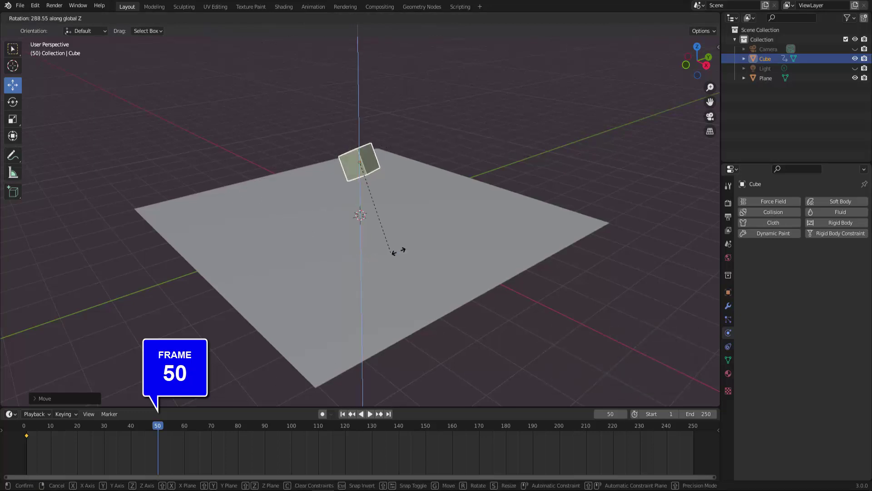
left_click(517, 167)
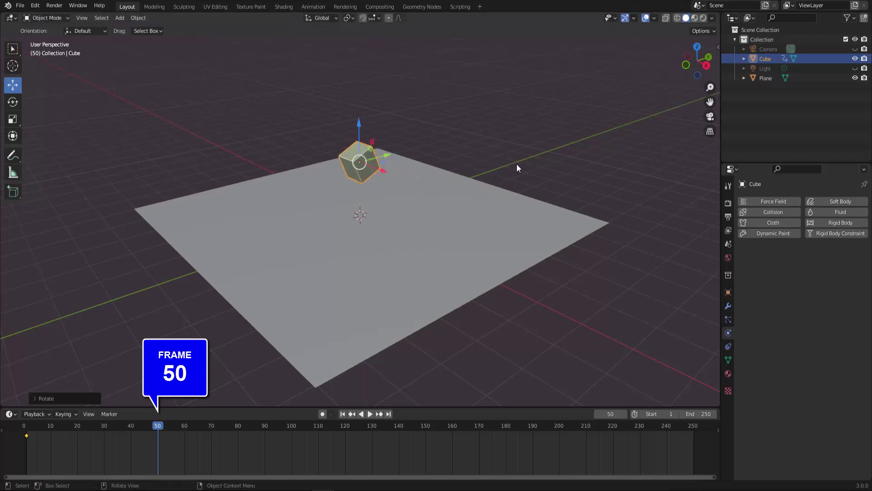
key("r")
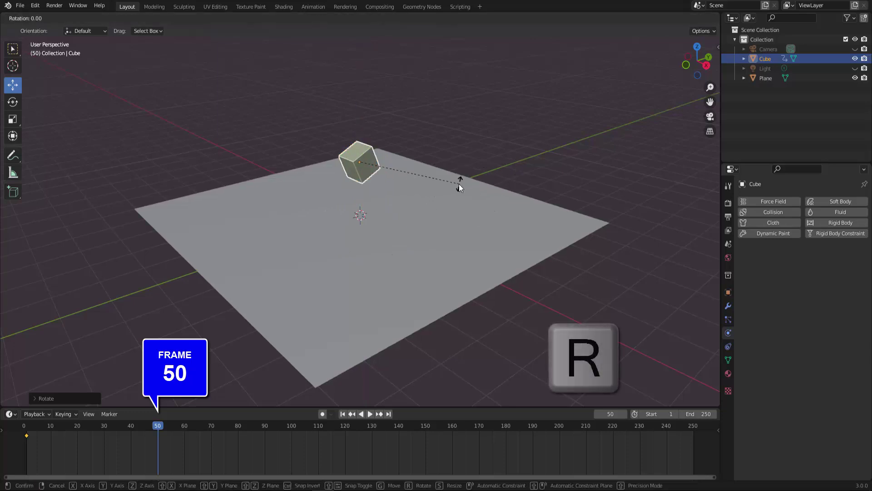
key("y")
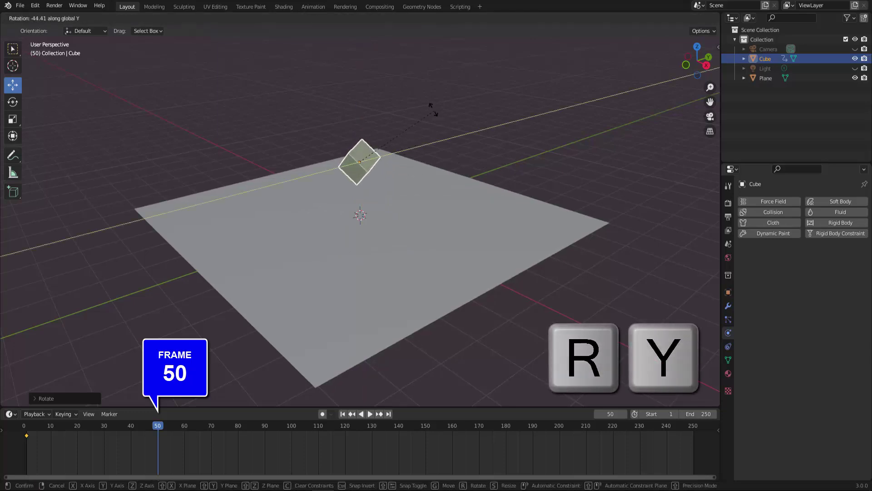
left_click(399, 72)
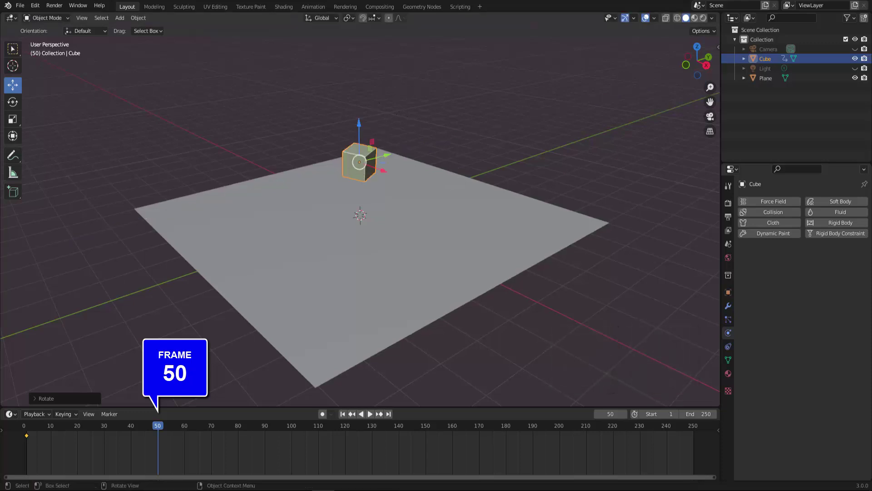
key("i")
left_click(568, 116)
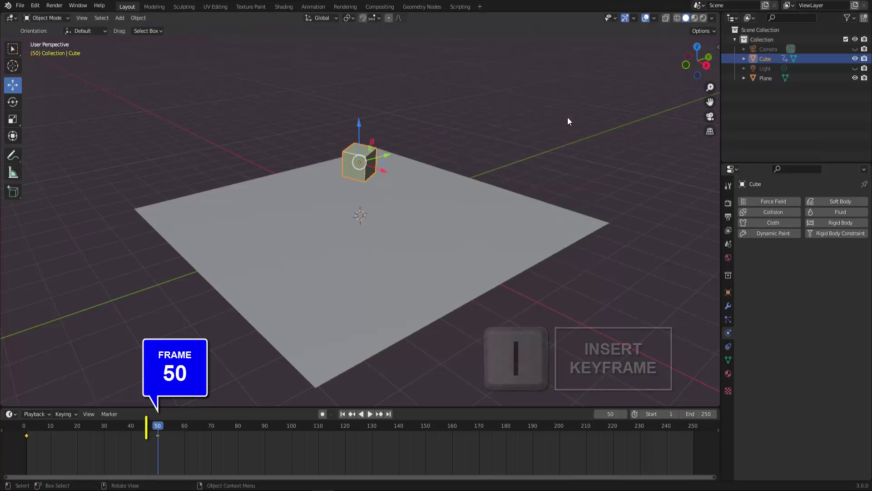
Play the keyframed fall from frame 1 twice, running past frame 50, then rewind to frame 1.
left_click(342, 414)
left_click(370, 414)
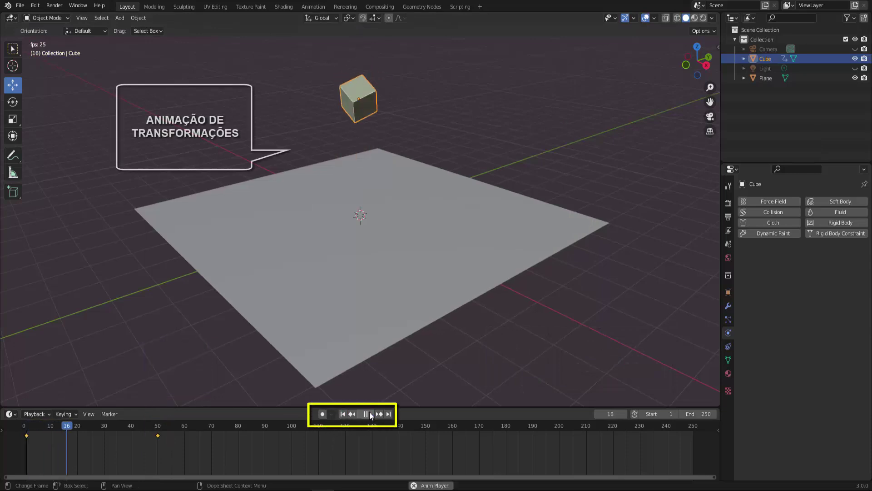
left_click(369, 412)
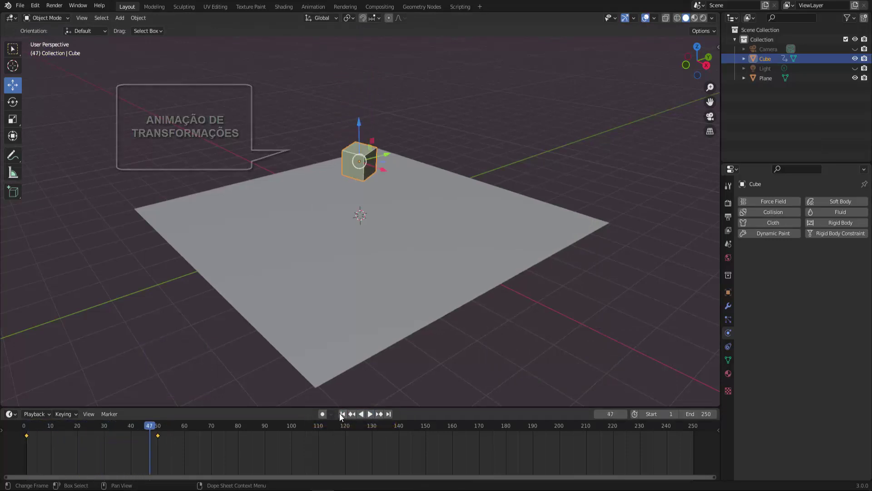
key("shift+Left")
left_click(370, 413)
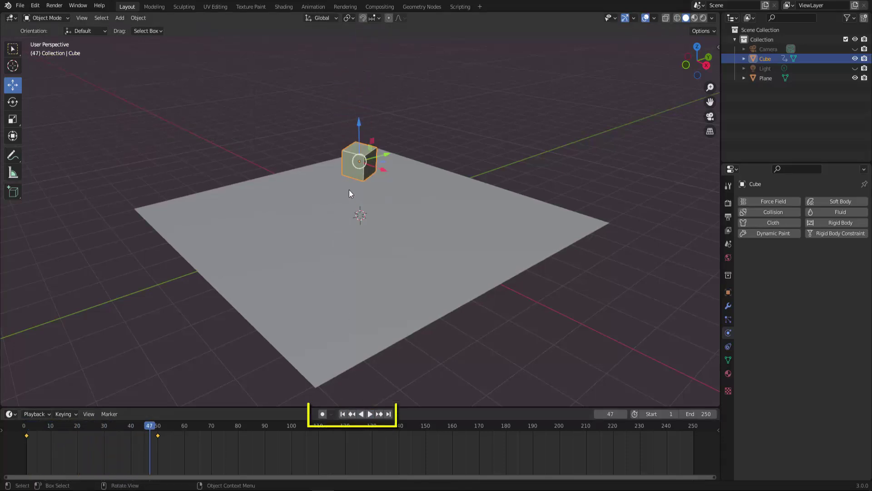
left_click(370, 414)
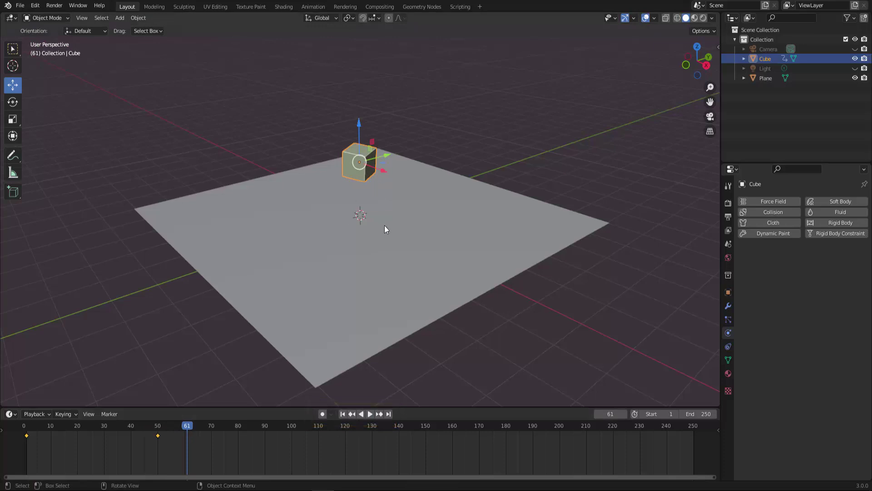
left_click(343, 415)
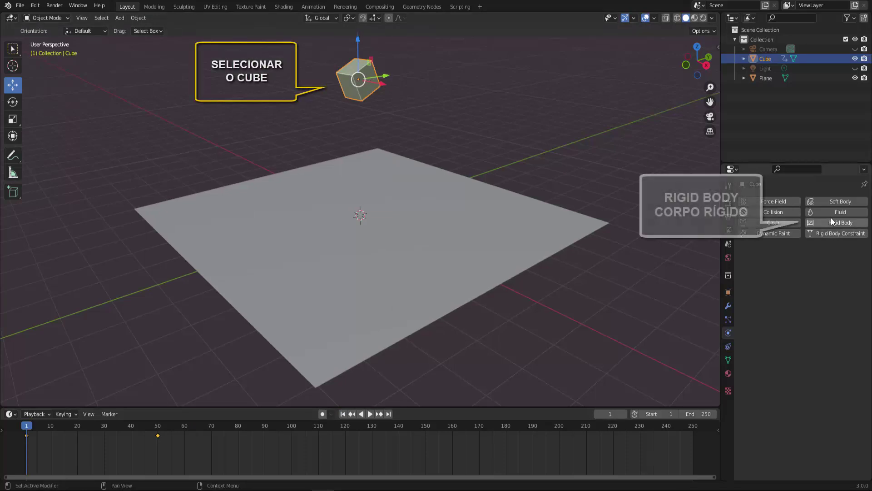
Give the cube a rigid body with Box collision shape, replacing an accidental Fluid, then play and stop its drop.
left_click(814, 213)
left_click(814, 214)
left_click(818, 222)
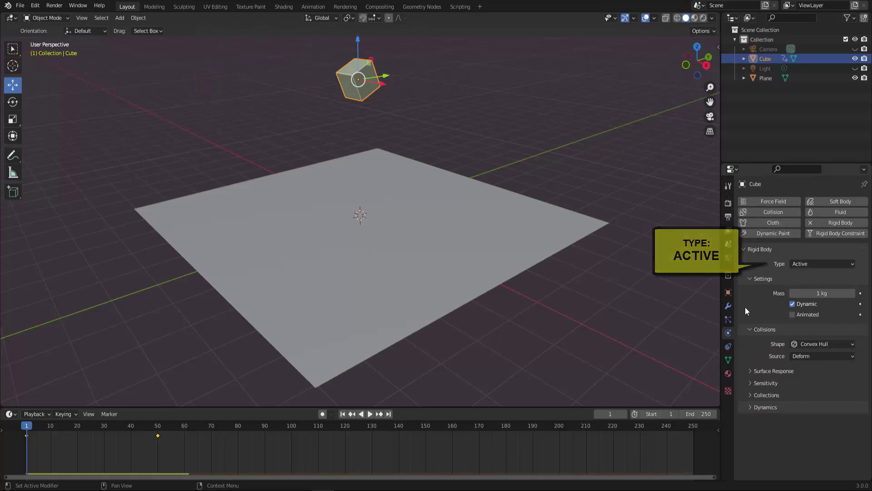
left_click(807, 347)
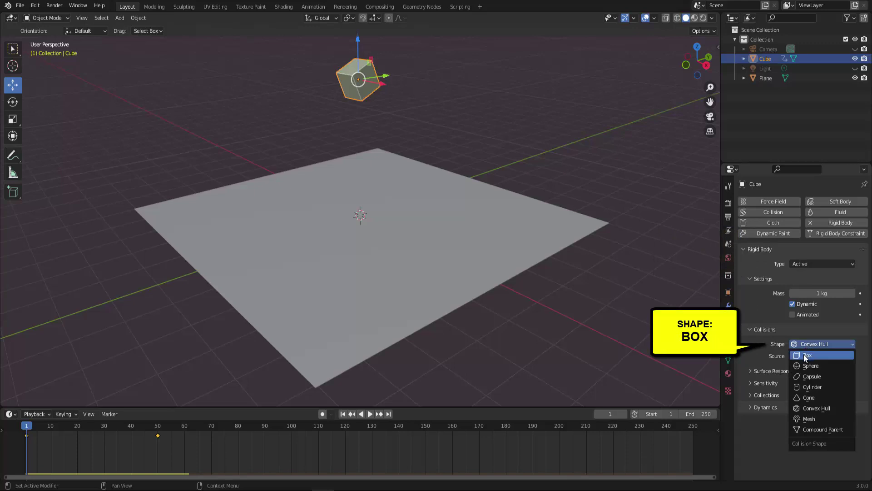
left_click(804, 355)
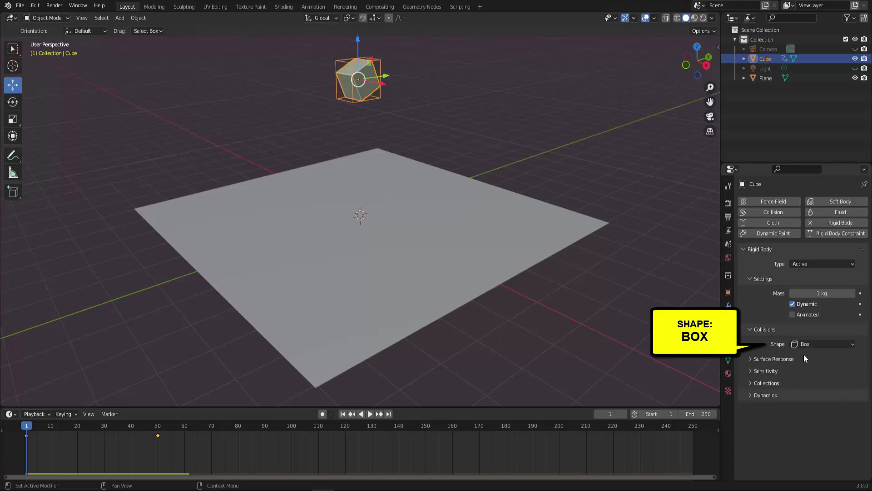
left_click(371, 414)
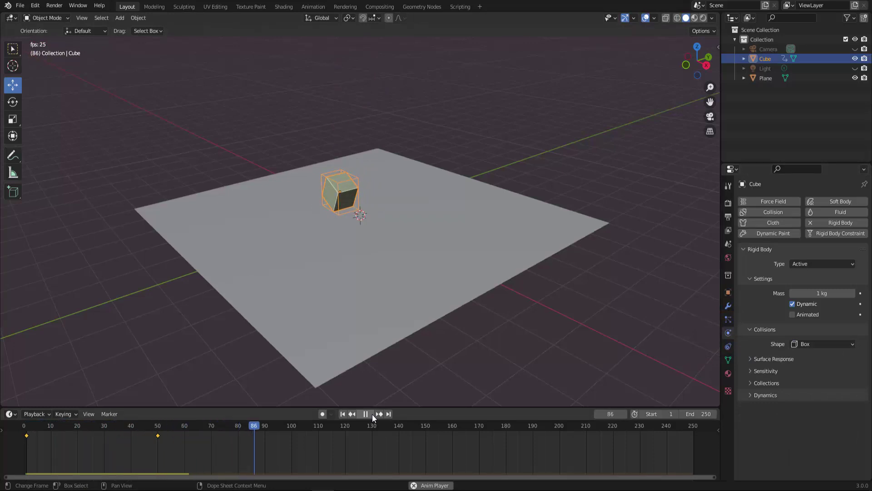
left_click(367, 413)
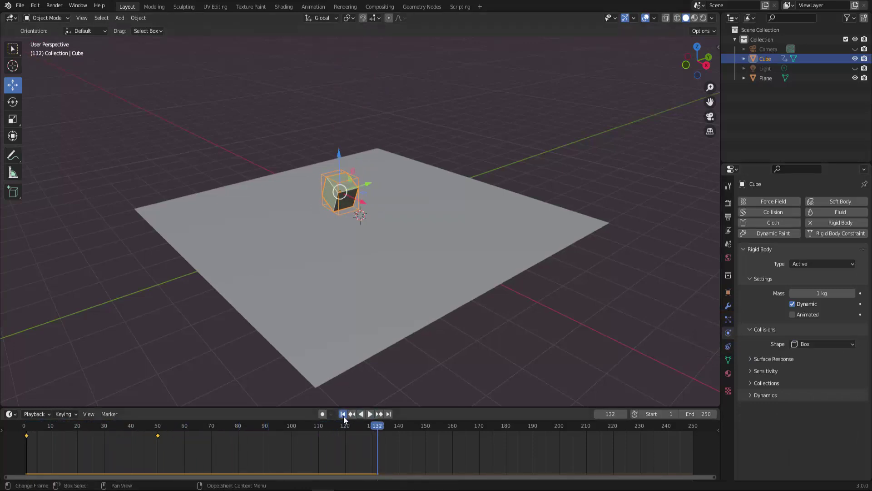
Switch the cube's collision shape from Box to Mesh, play the fall, then rewind to frame 1.
left_click(813, 344)
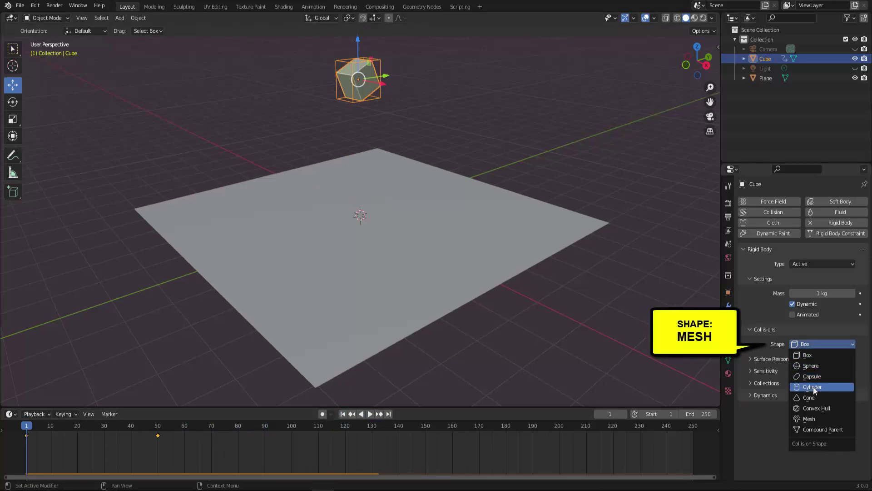
left_click(809, 419)
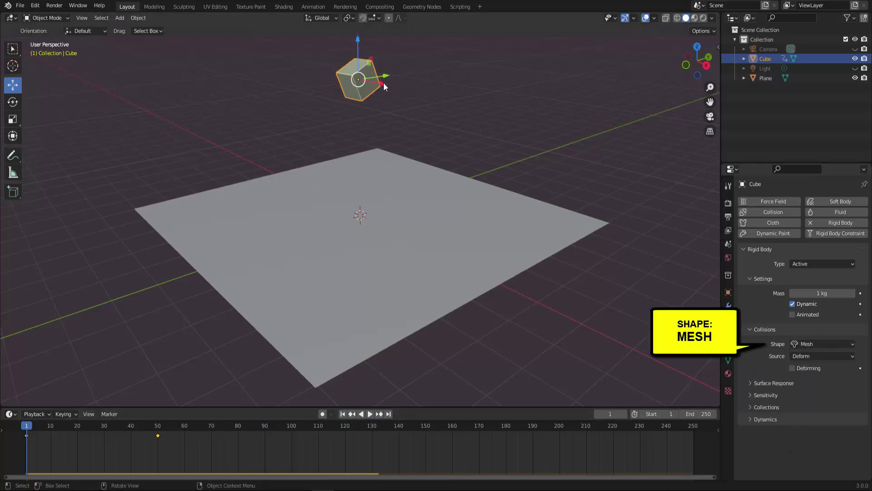
left_click(371, 414)
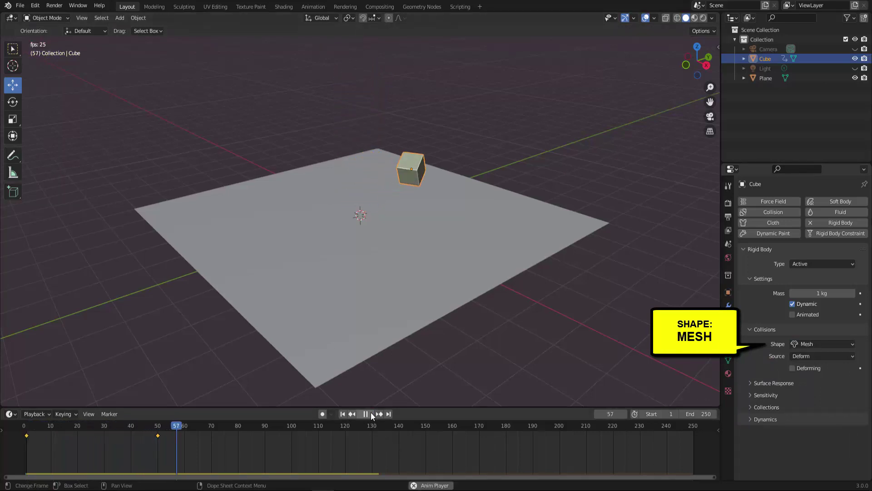
left_click(370, 414)
left_click(344, 415)
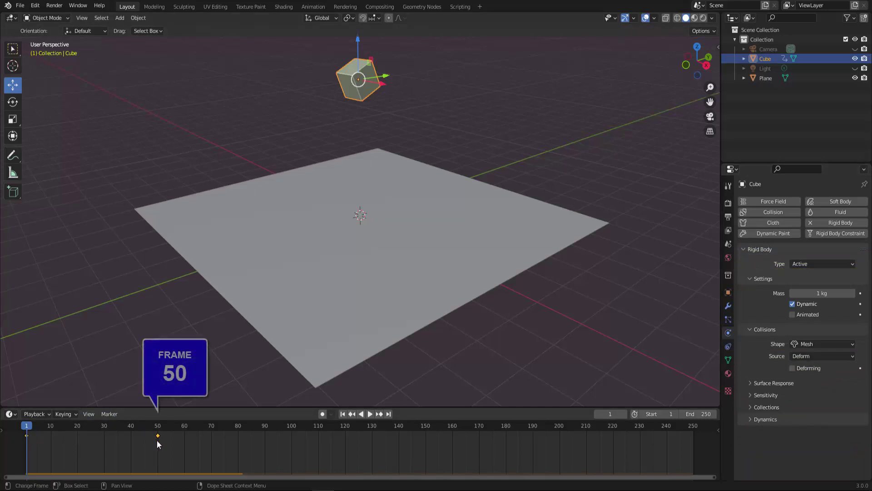
At frame 50, enable the cube's Animated rigid body option, keyframe it, then move to frame 51.
left_click(157, 425)
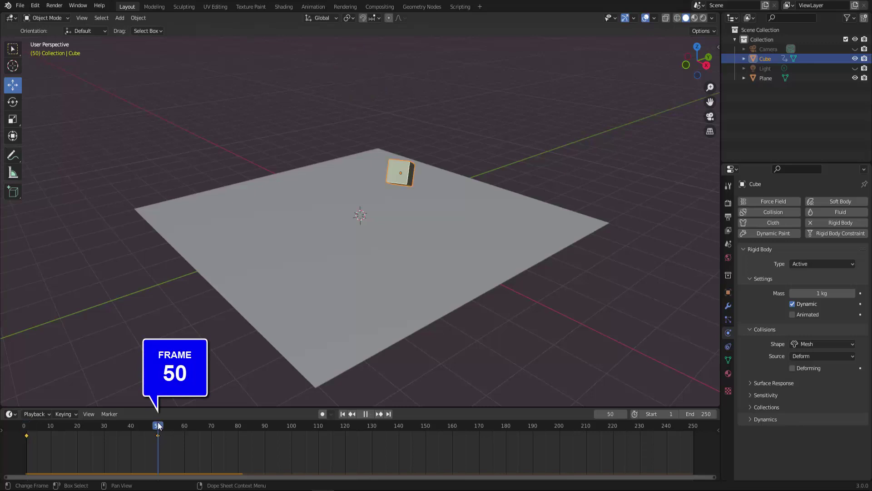
left_click(793, 315)
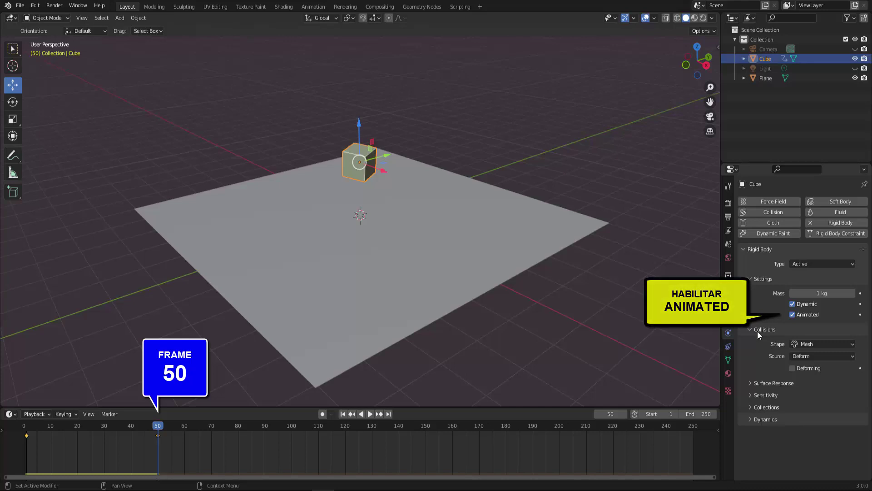
left_click(861, 315)
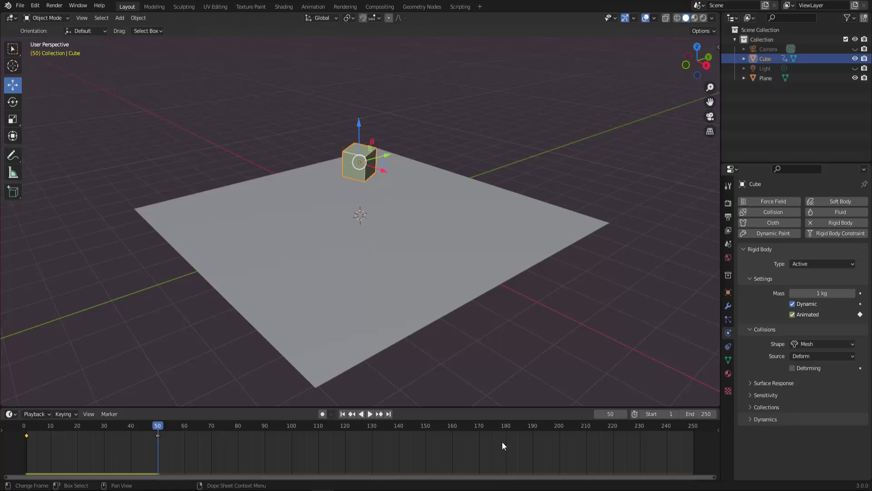
left_click(624, 413)
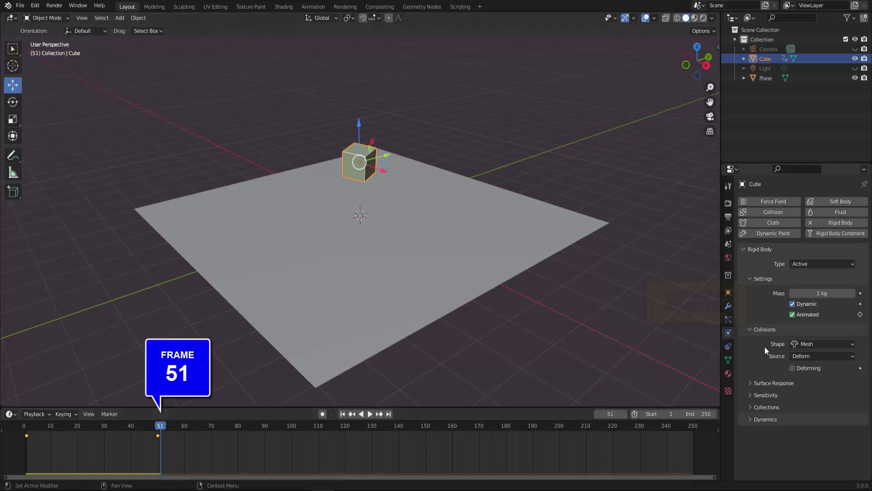
Untick the cube's Animated option at frame 51 and insert a keyframe for it.
left_click(793, 315)
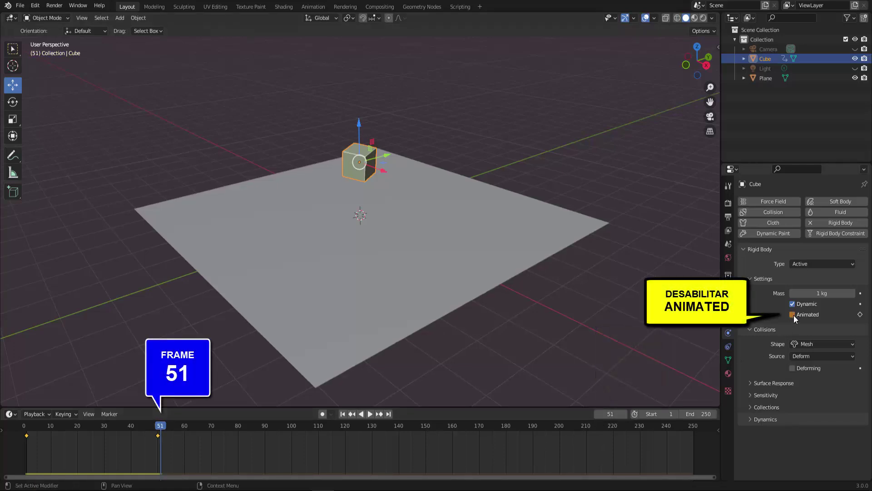
left_click(860, 314)
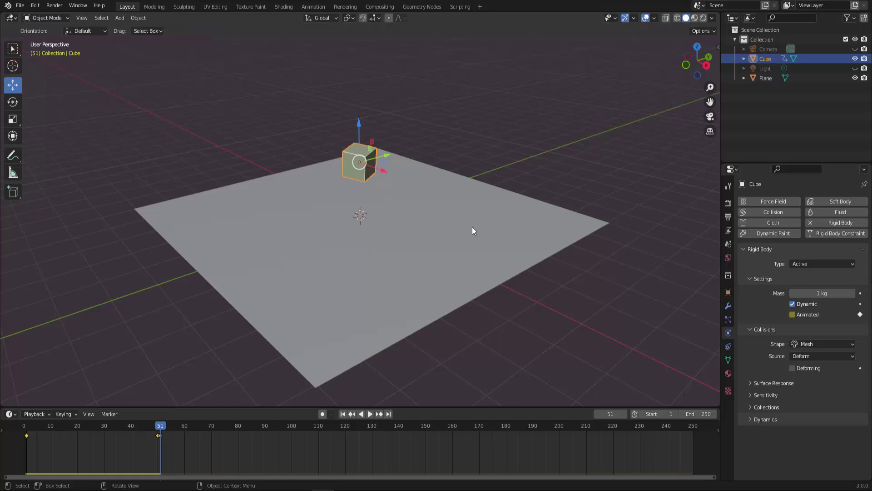
Play the keyframe-to-physics handoff twice from frame 1, pausing at frame 89, then rewind to frame 1.
left_click(343, 414)
left_click(370, 414)
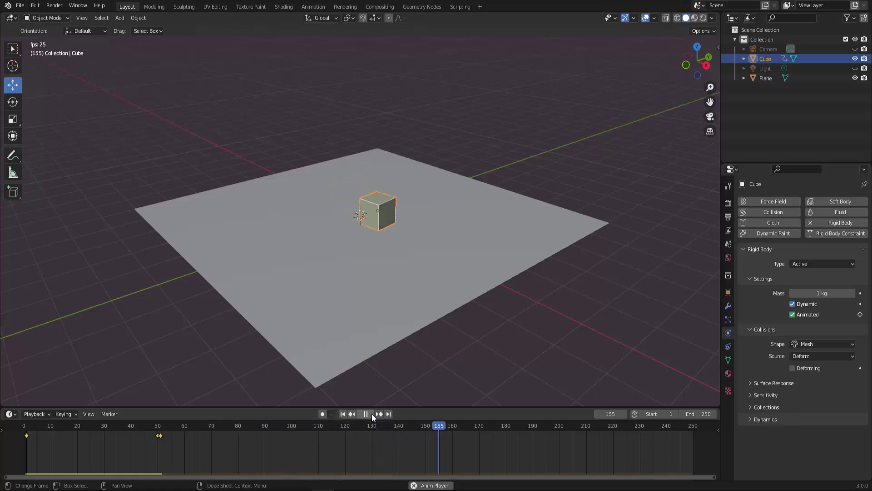
left_click(371, 414)
left_click(343, 414)
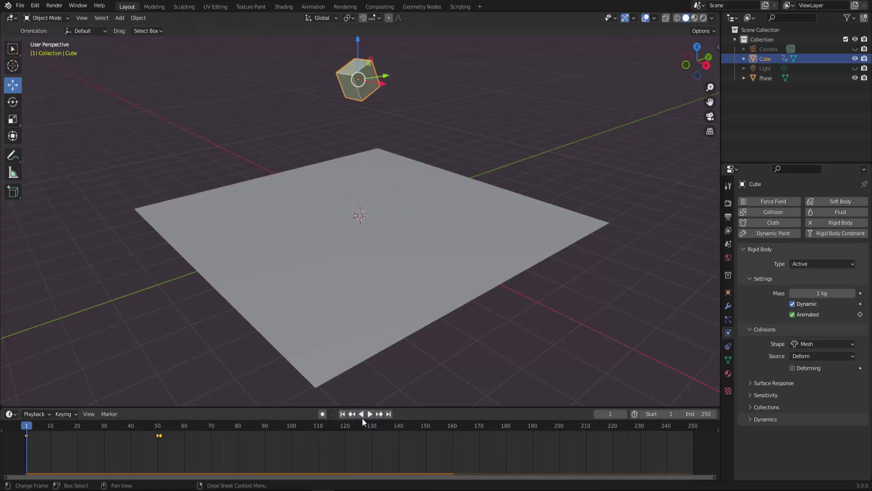
left_click(371, 413)
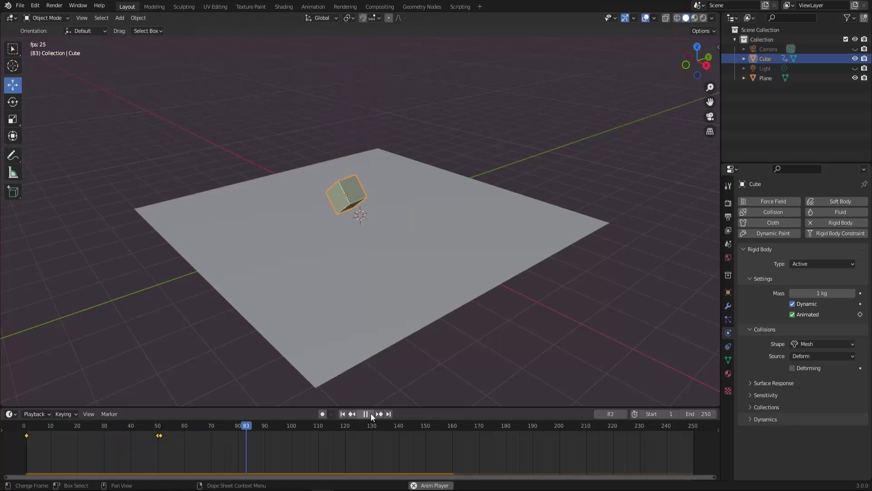
left_click(371, 413)
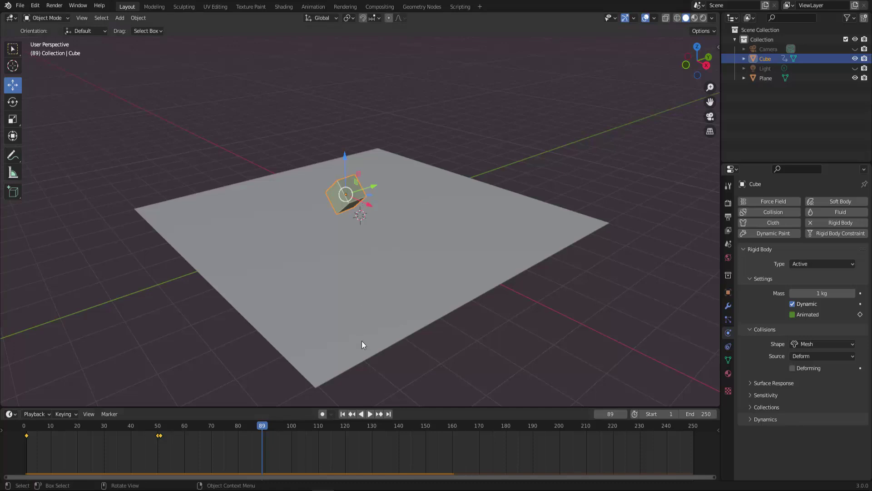
left_click(344, 415)
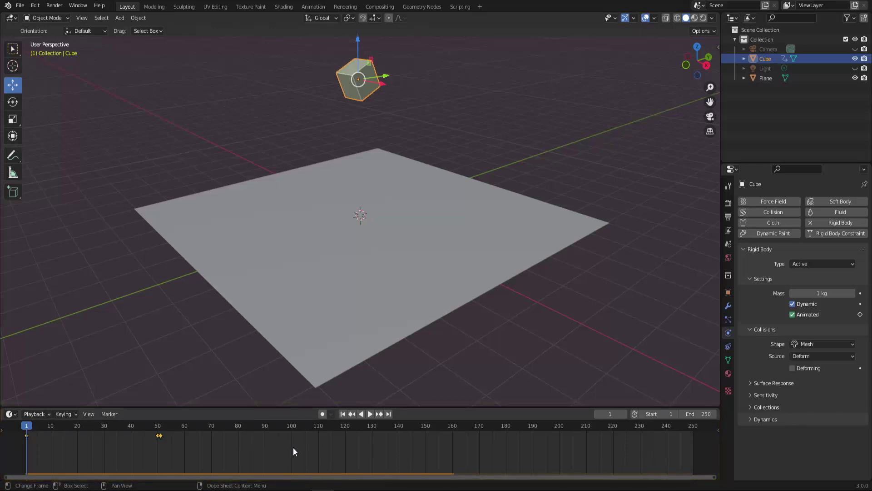
Change the cube's keyframe interpolation to Linear from the timeline's T interpolation menu.
key("t")
key("t")
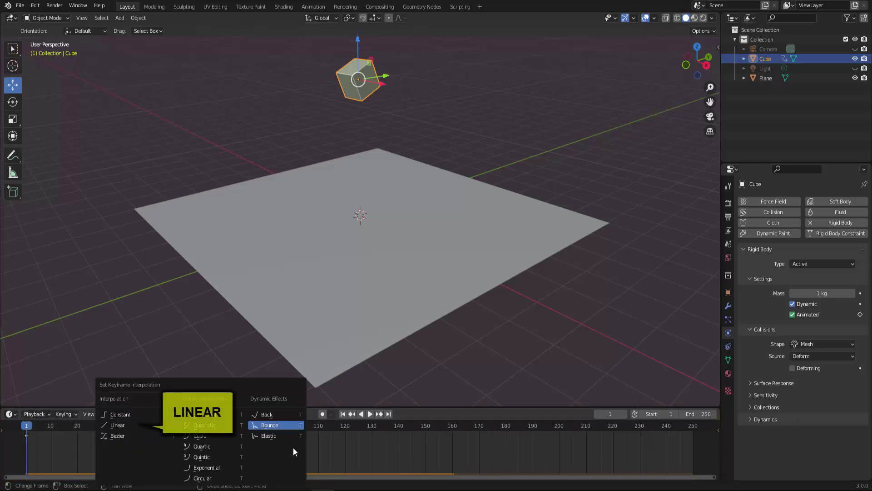
left_click(123, 424)
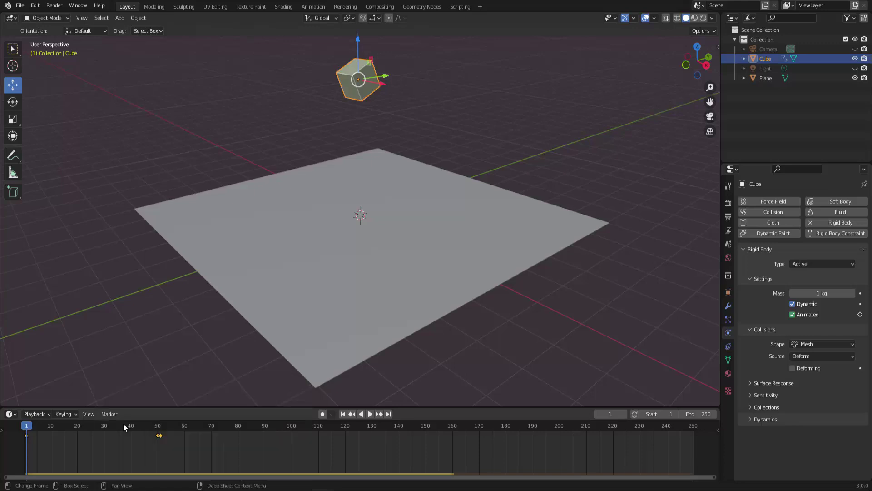
Play the Linear-interpolated drop twice, stopping at frame 137 with the cube resting on the plane.
left_click(368, 413)
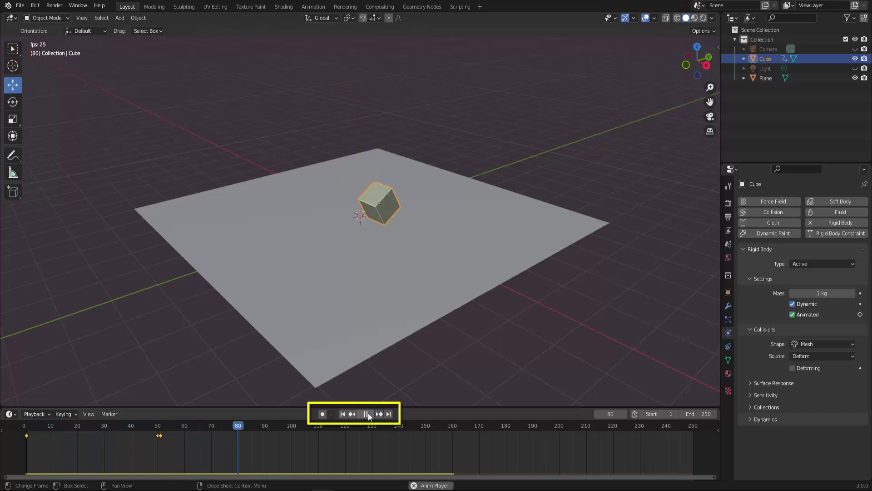
left_click(369, 412)
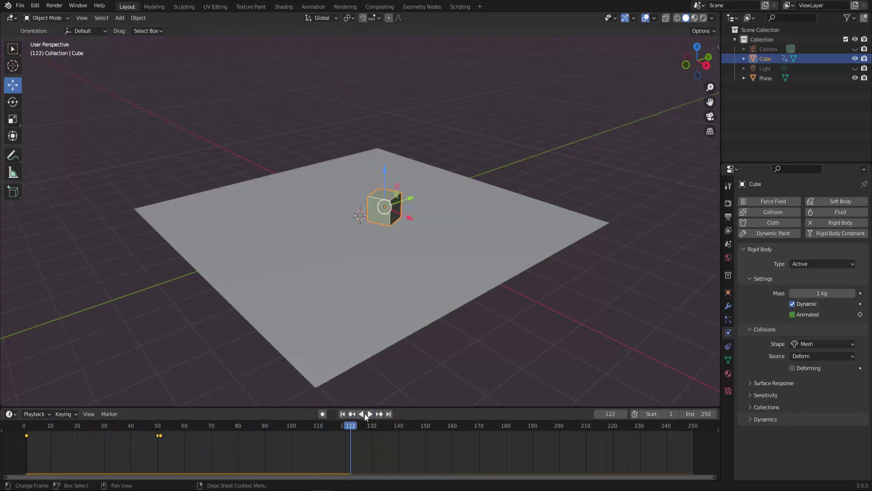
left_click(343, 413)
left_click(371, 413)
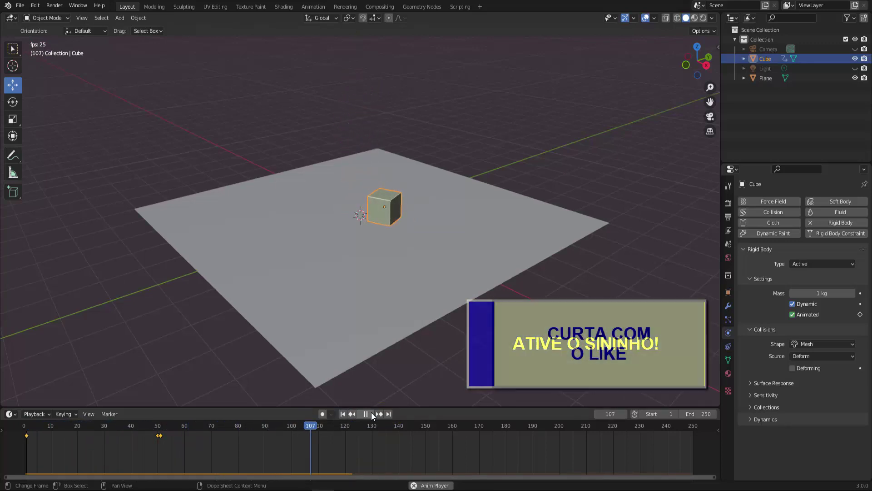
left_click(371, 414)
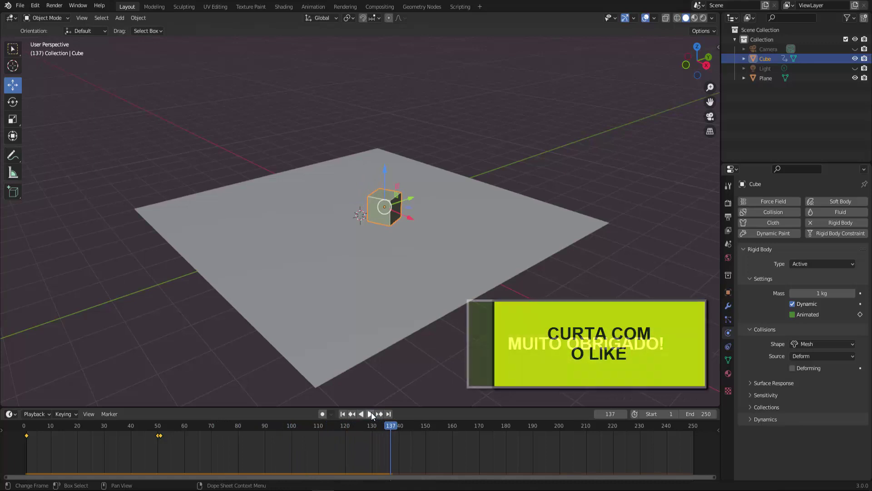